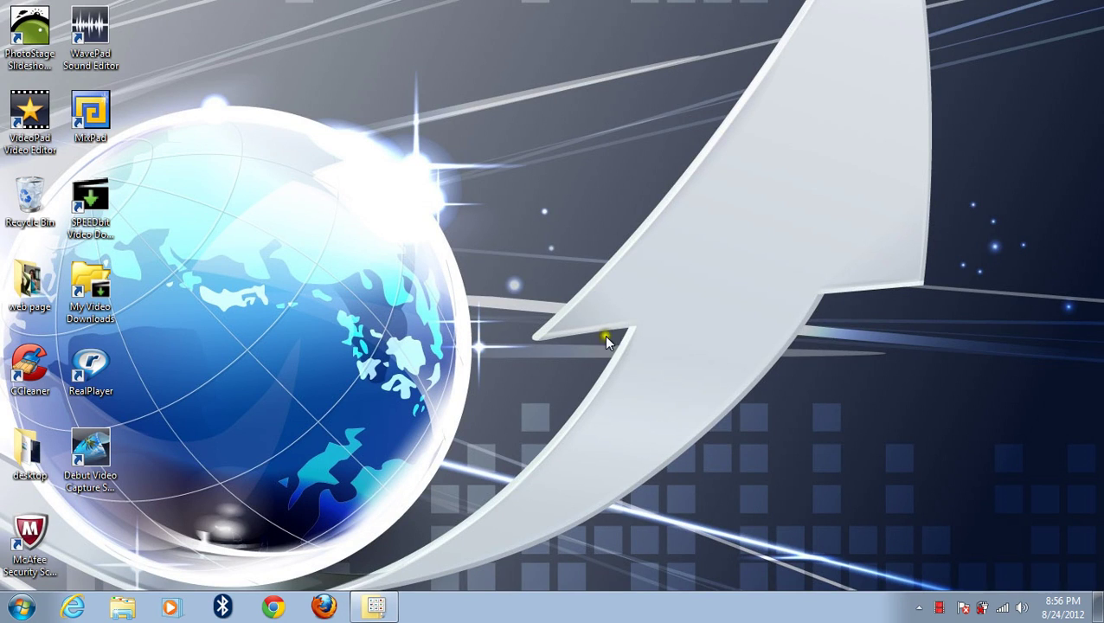
# - Switch to Chrome and search Google for "ccleaner free download"
pyautogui.click(275, 608)
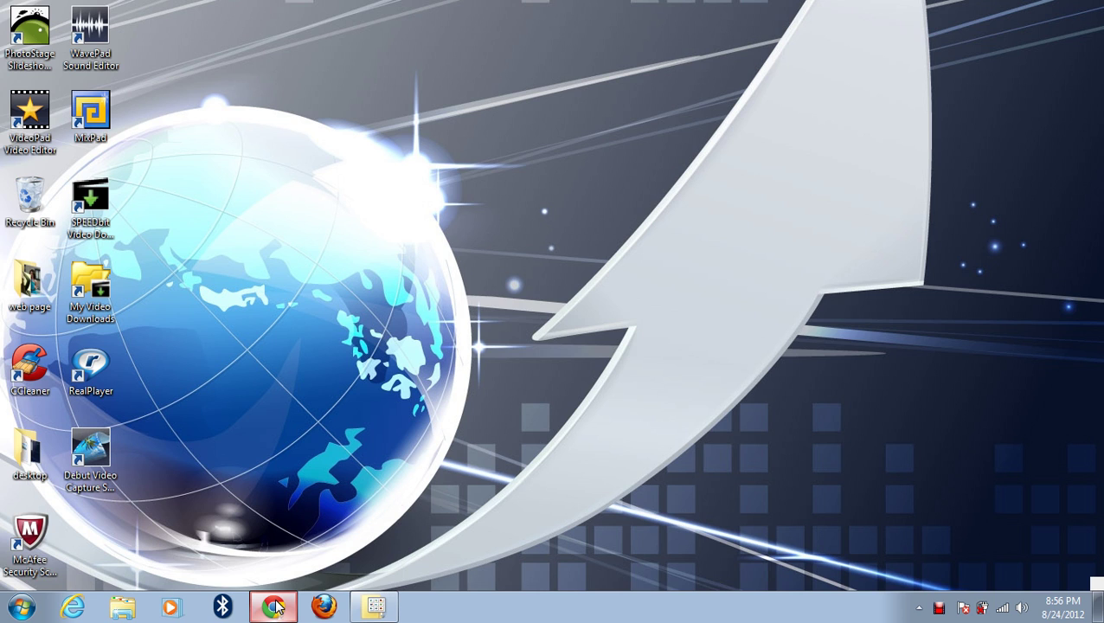
pyautogui.click(275, 608)
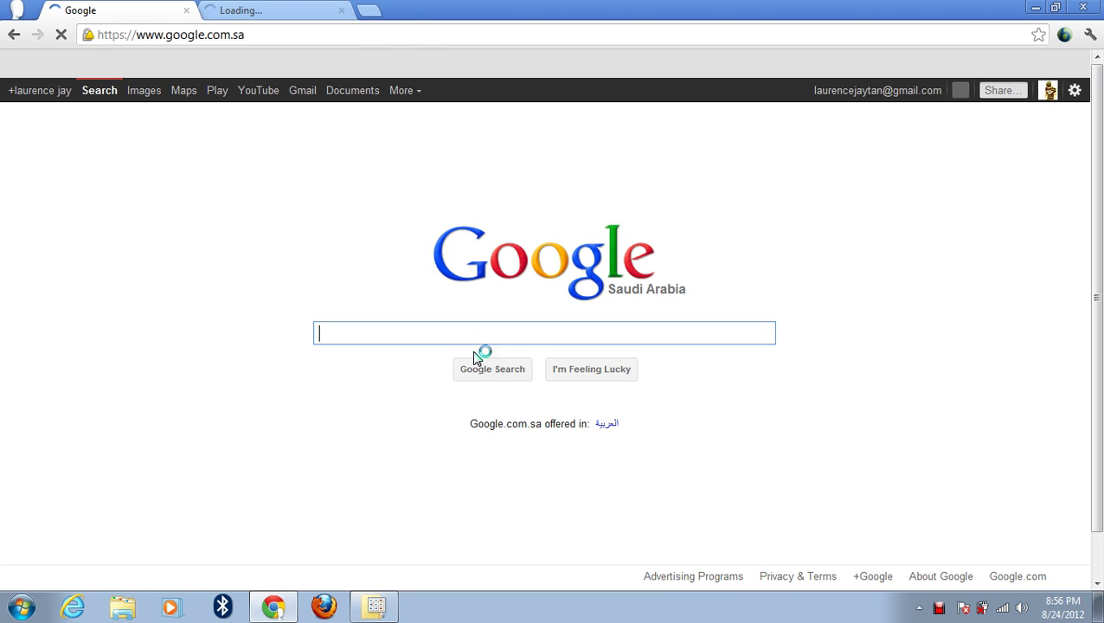
pyautogui.write('ccl')
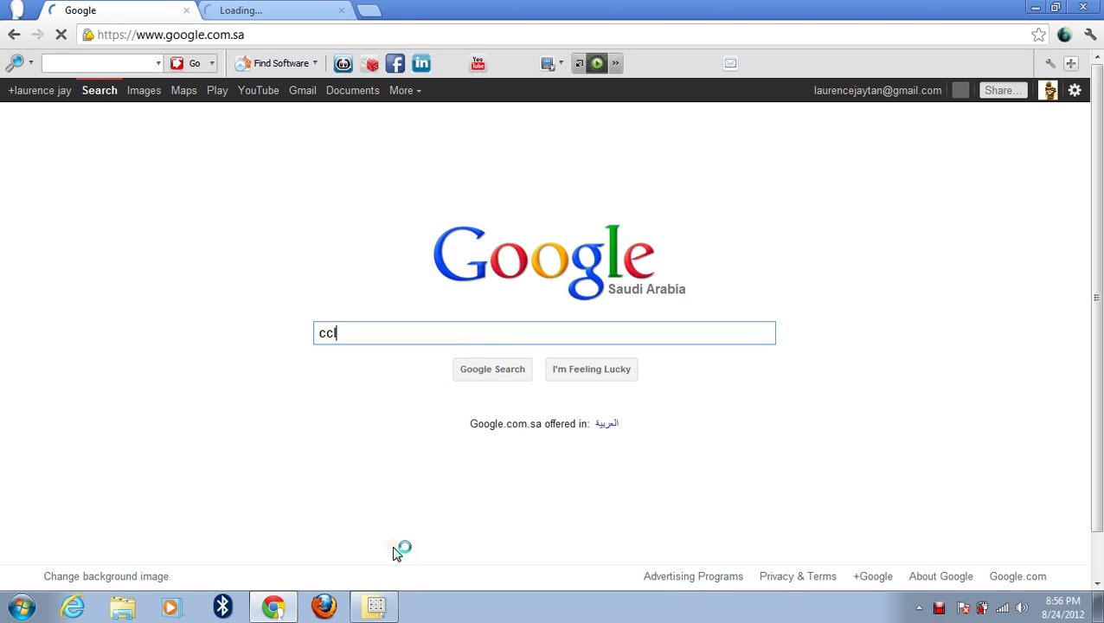
pyautogui.write('eaner')
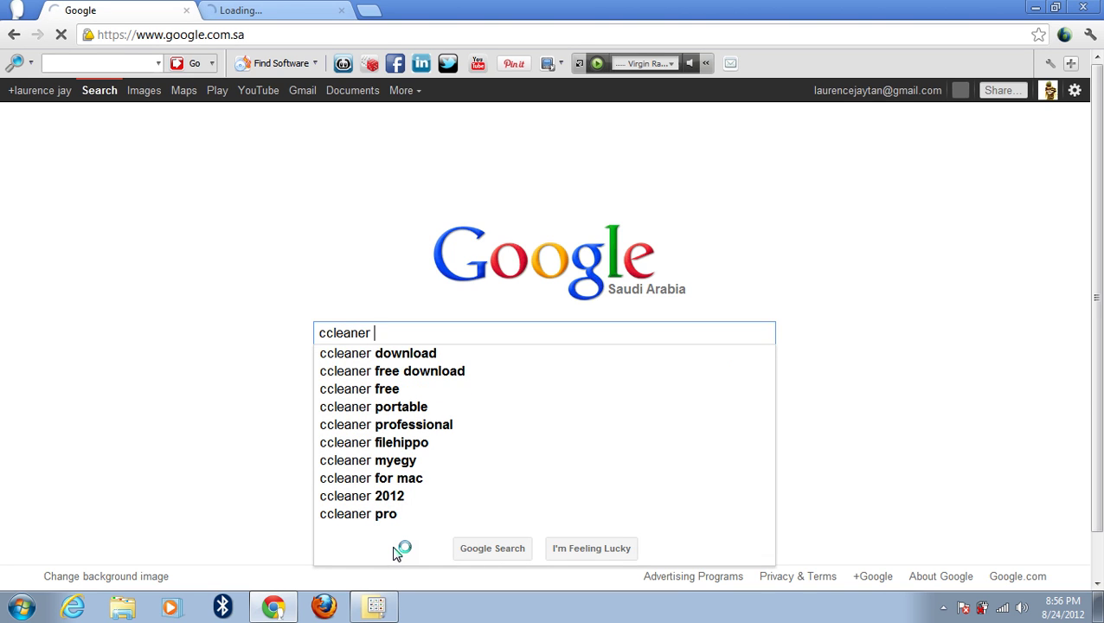
pyautogui.write(' free d')
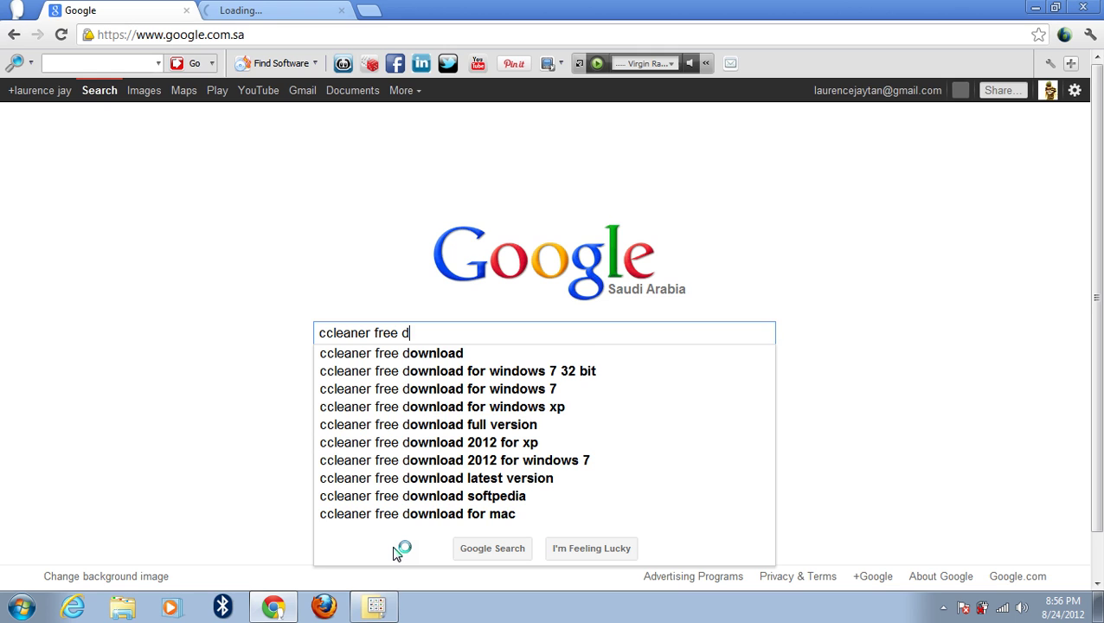
pyautogui.write('ownload')
pyautogui.press('Return')
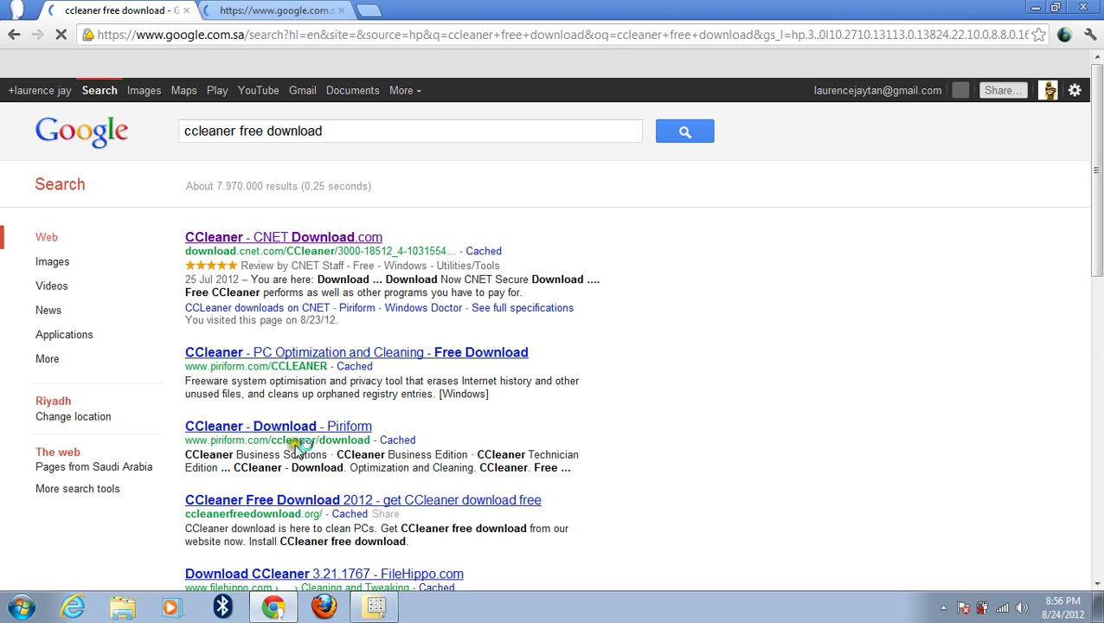
# - Start downloading CCleaner from the CNET Download.com search result and cancel the ccsetup322.exe download
pyautogui.click(348, 239)
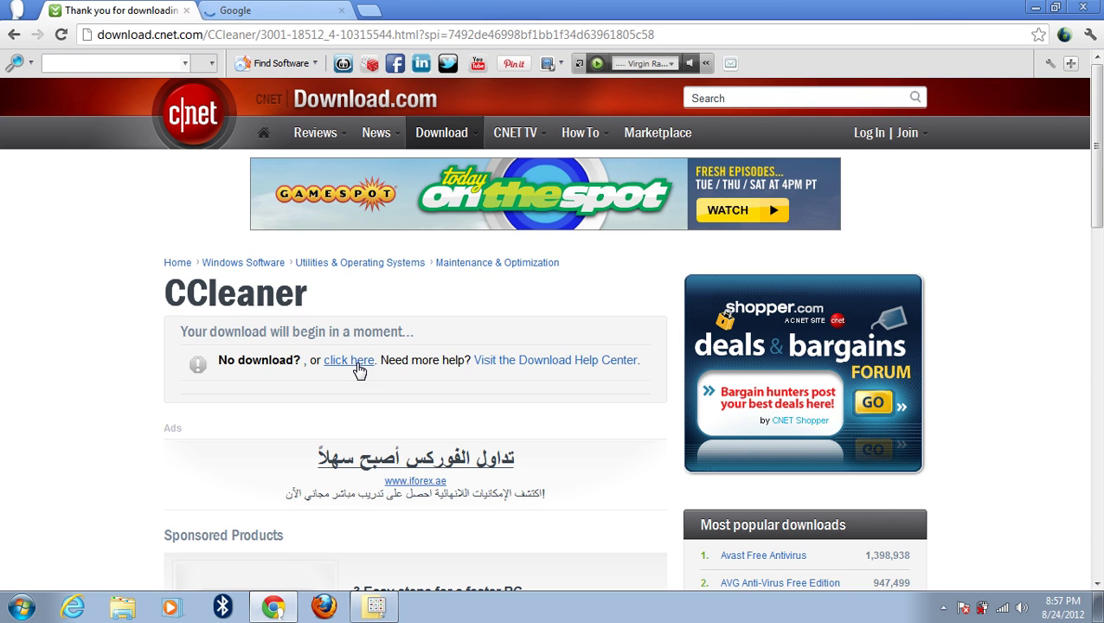
pyautogui.click(357, 364)
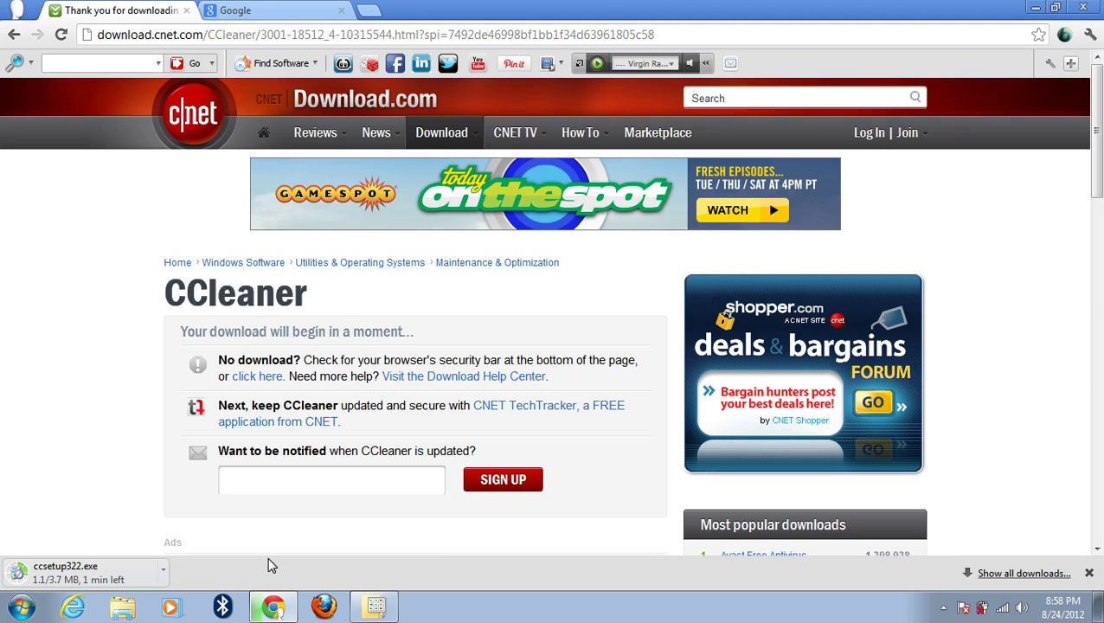
pyautogui.click(163, 569)
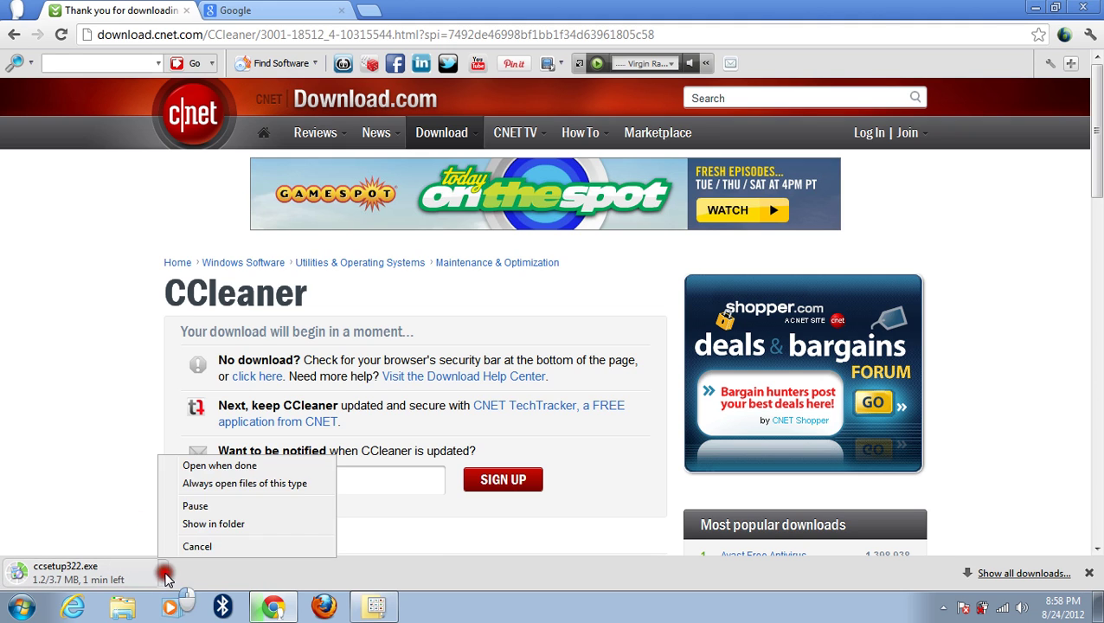
pyautogui.click(186, 544)
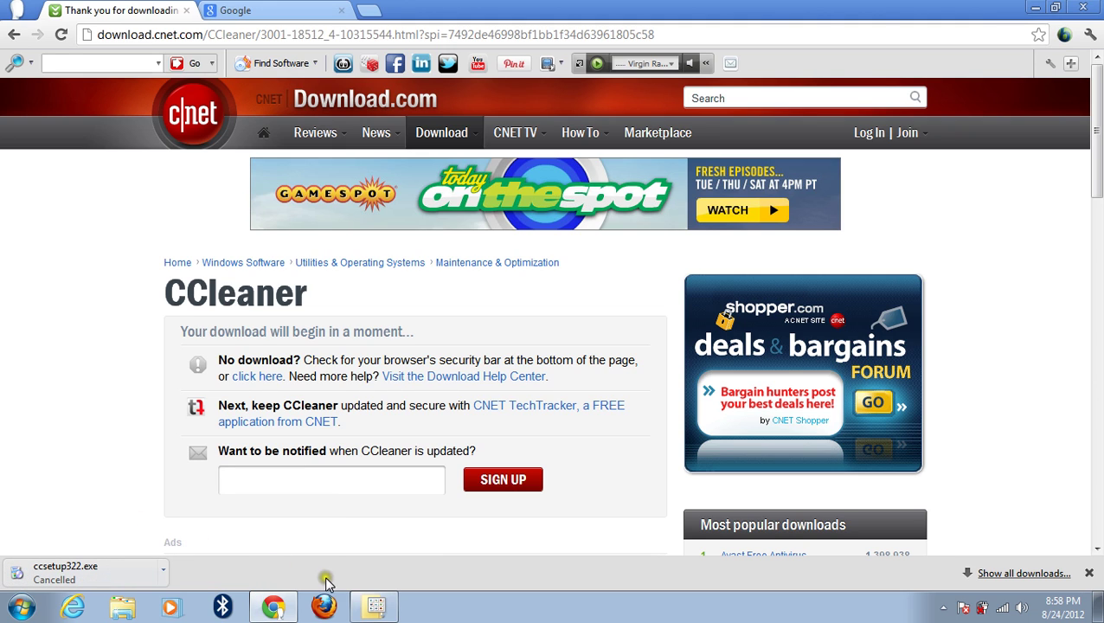
# - Switch to the installed CCleaner and run its cleaner with the preselected Windows items, accepting the permanent file deletion
pyautogui.click(1033, 7)
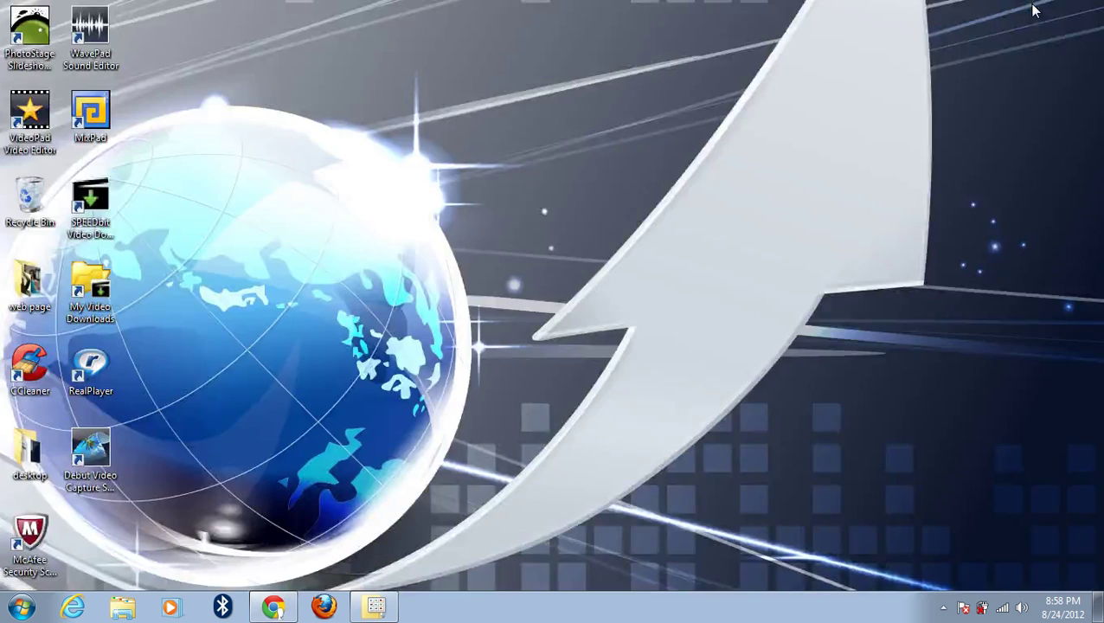
pyautogui.click(26, 370)
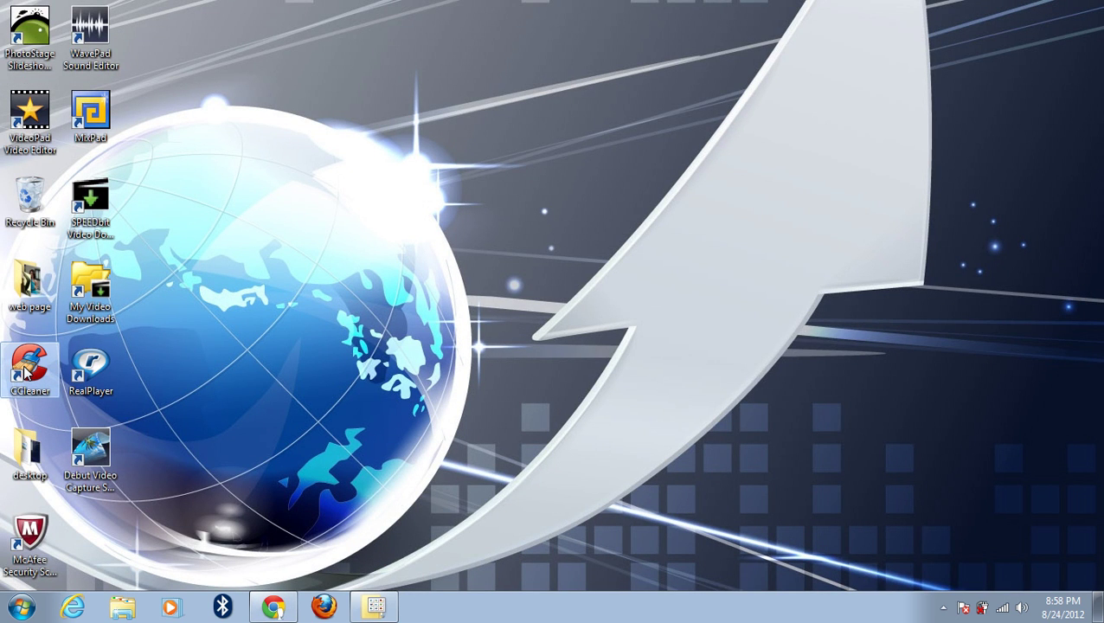
pyautogui.doubleClick(26, 369)
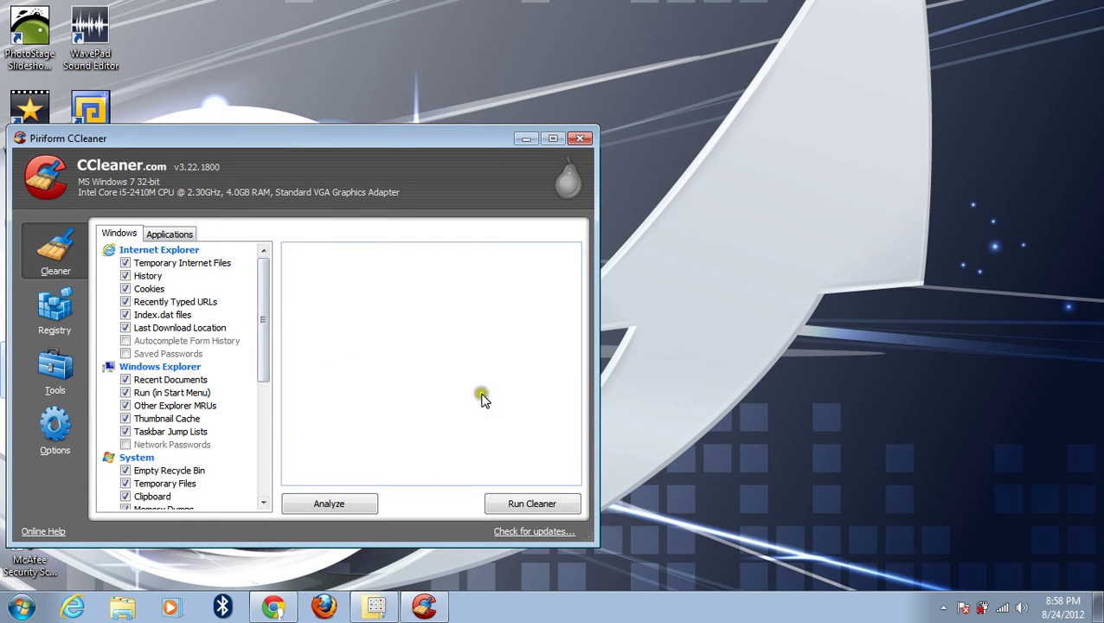
pyautogui.click(523, 505)
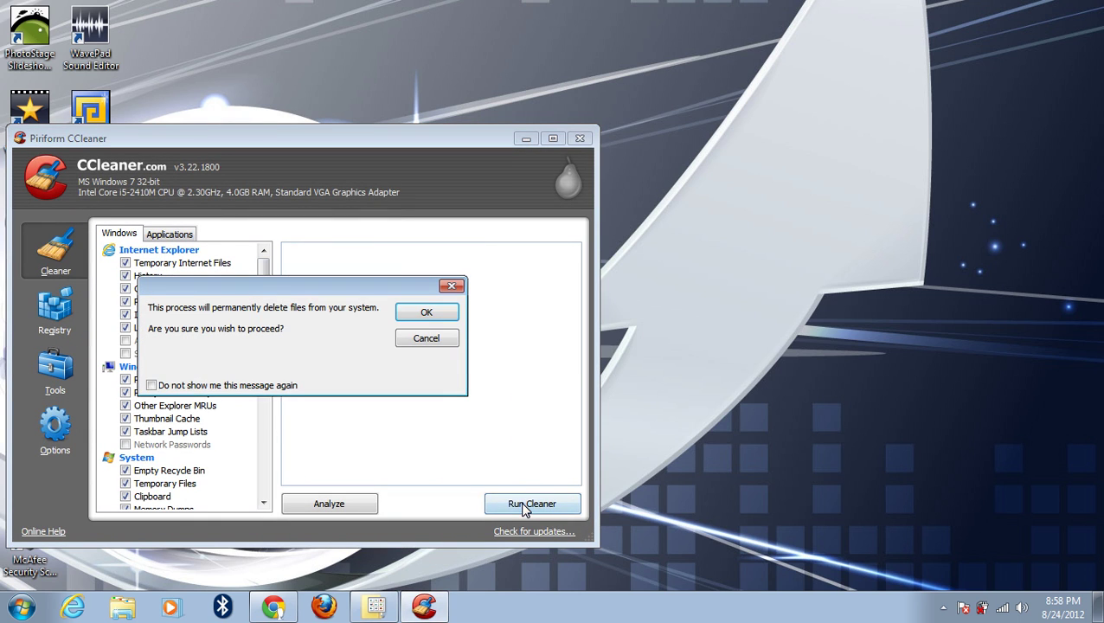
pyautogui.click(426, 314)
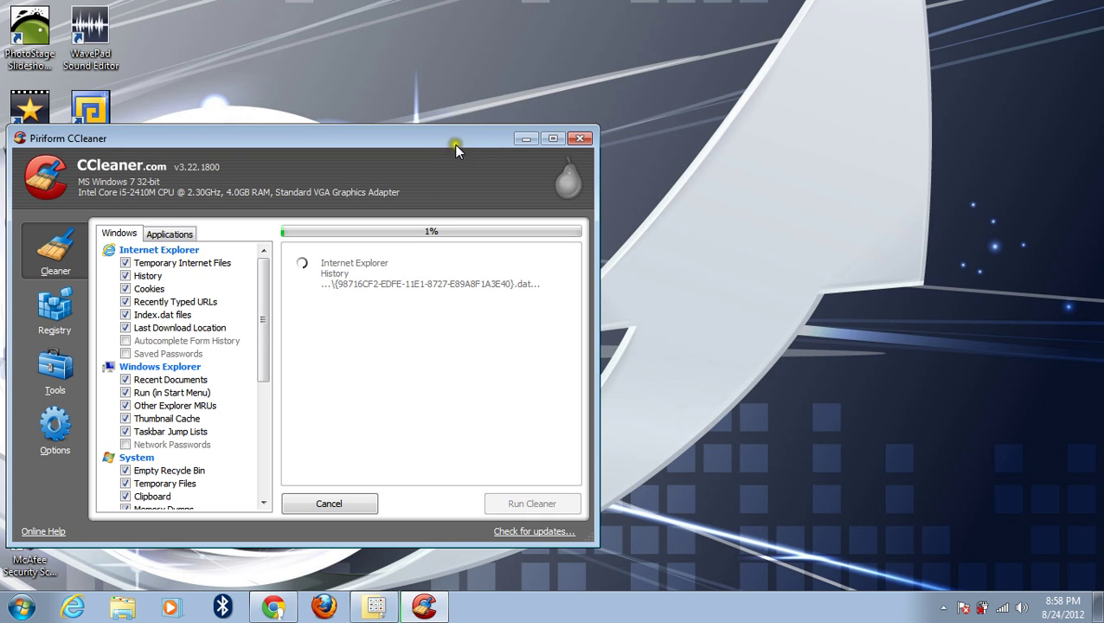
pyautogui.moveTo(458, 138); pyautogui.dragTo(699, 89)
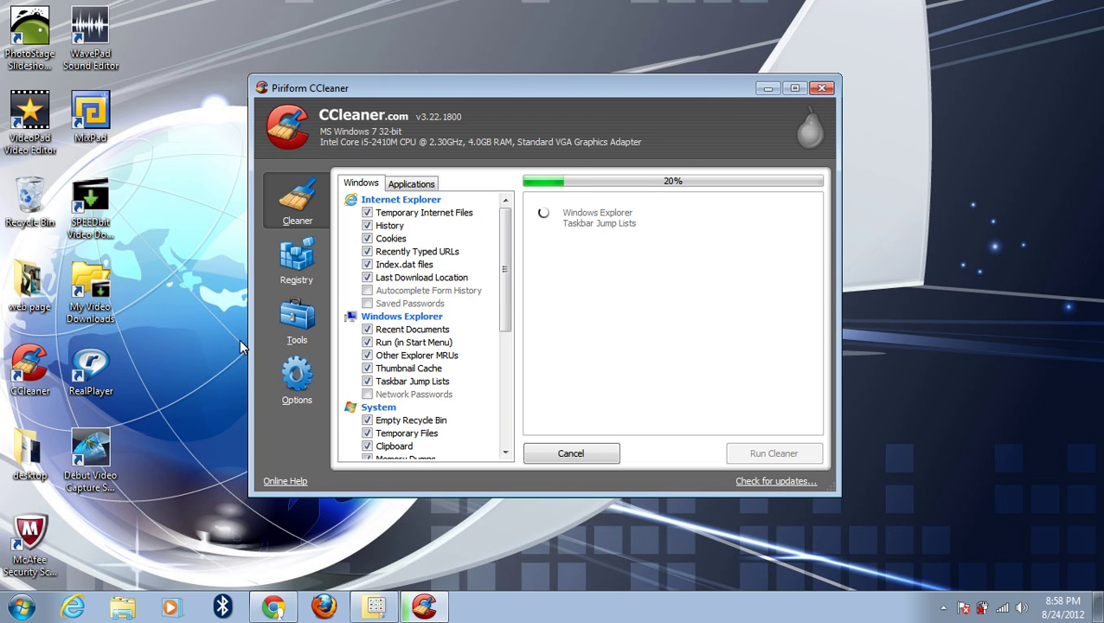
pyautogui.click(21, 607)
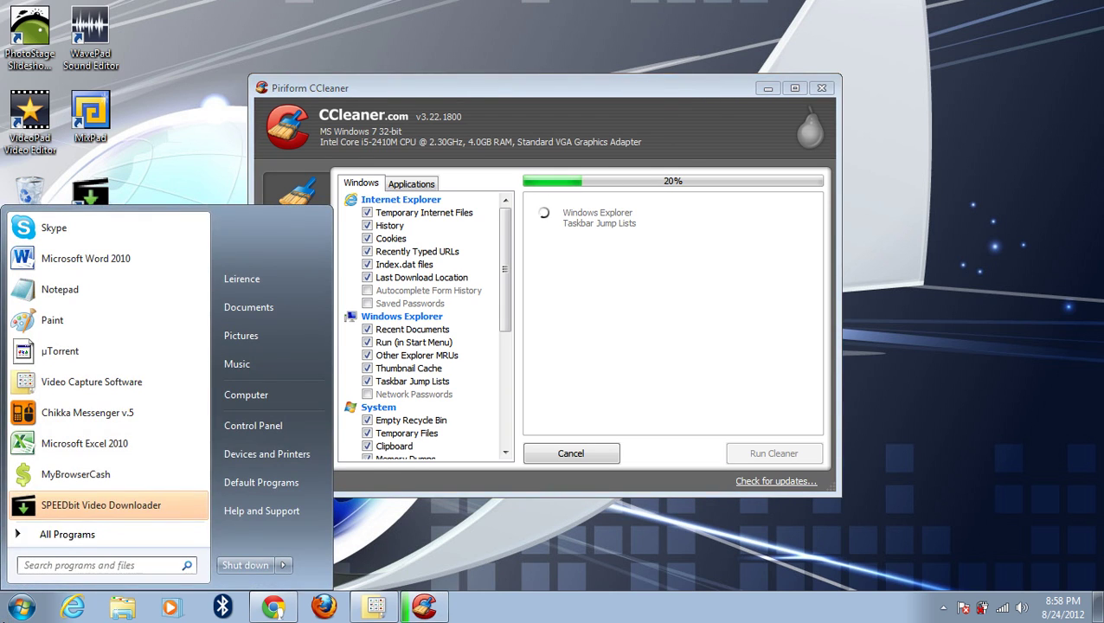
pyautogui.write('w')
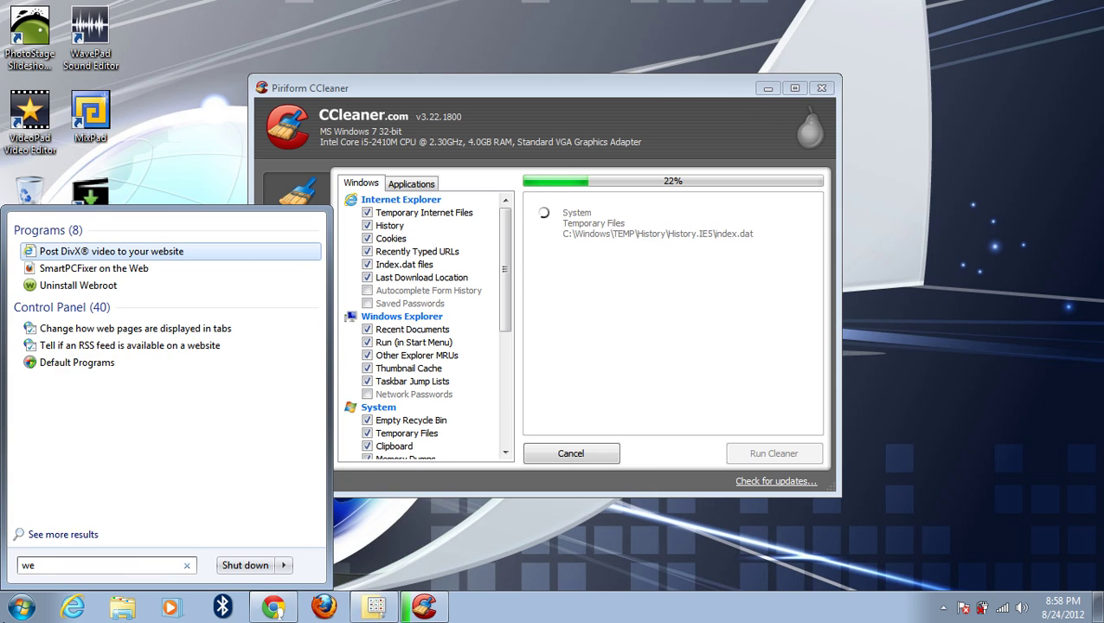
pyautogui.press('BackSpace')
pyautogui.write('root')
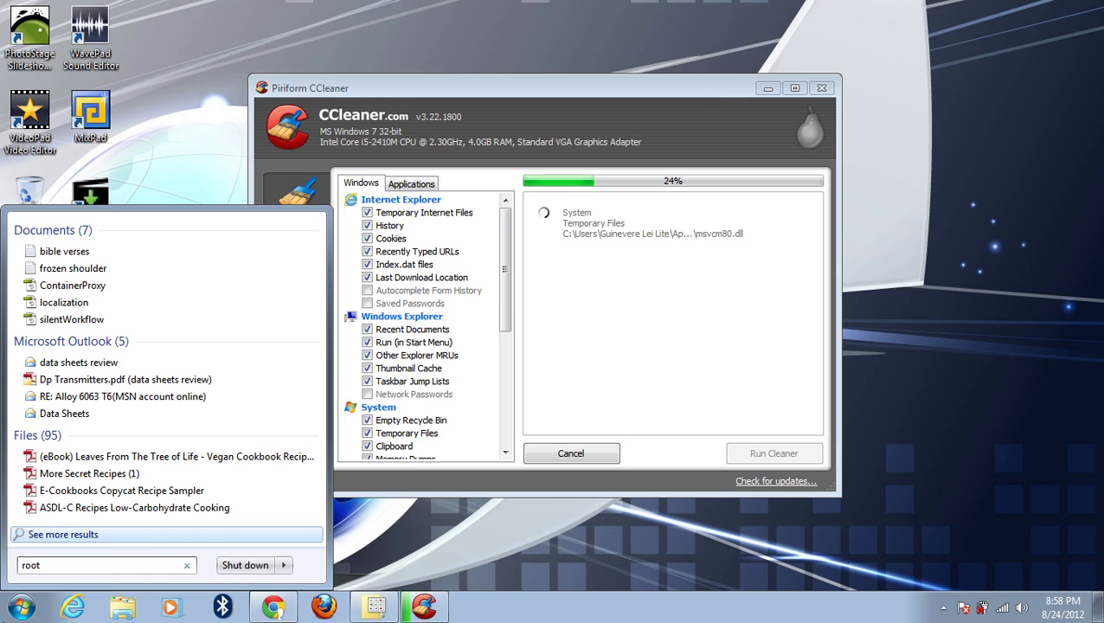
pyautogui.write('we')
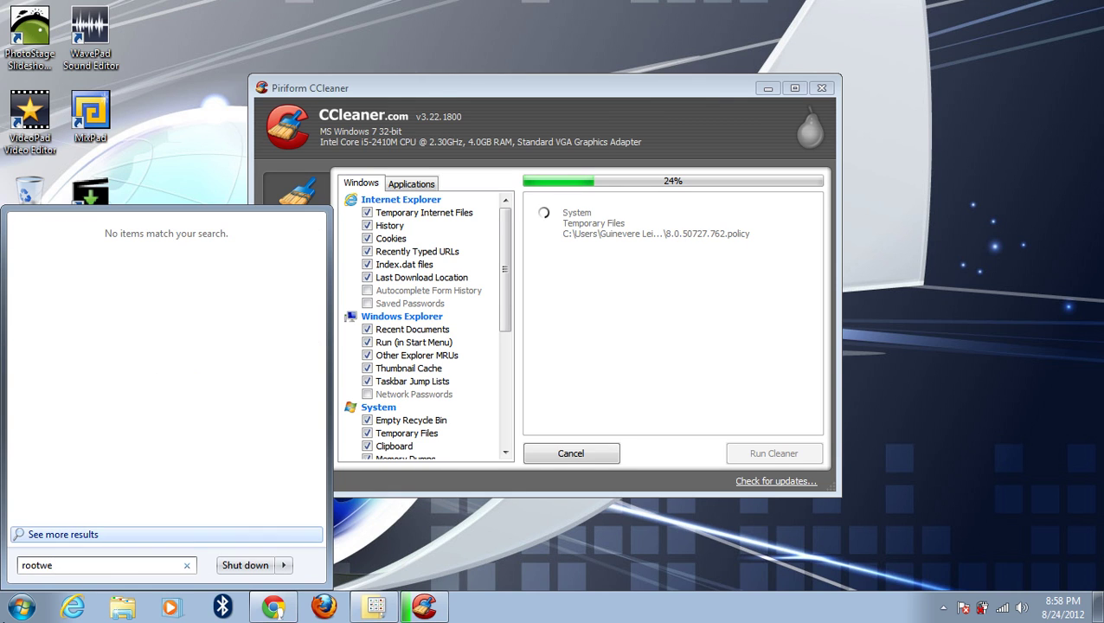
pyautogui.press('BackSpace')
pyautogui.press('BackSpace')
pyautogui.press('BackSpace')
pyautogui.press('BackSpace')
pyautogui.press('BackSpace')
pyautogui.press('BackSpace')
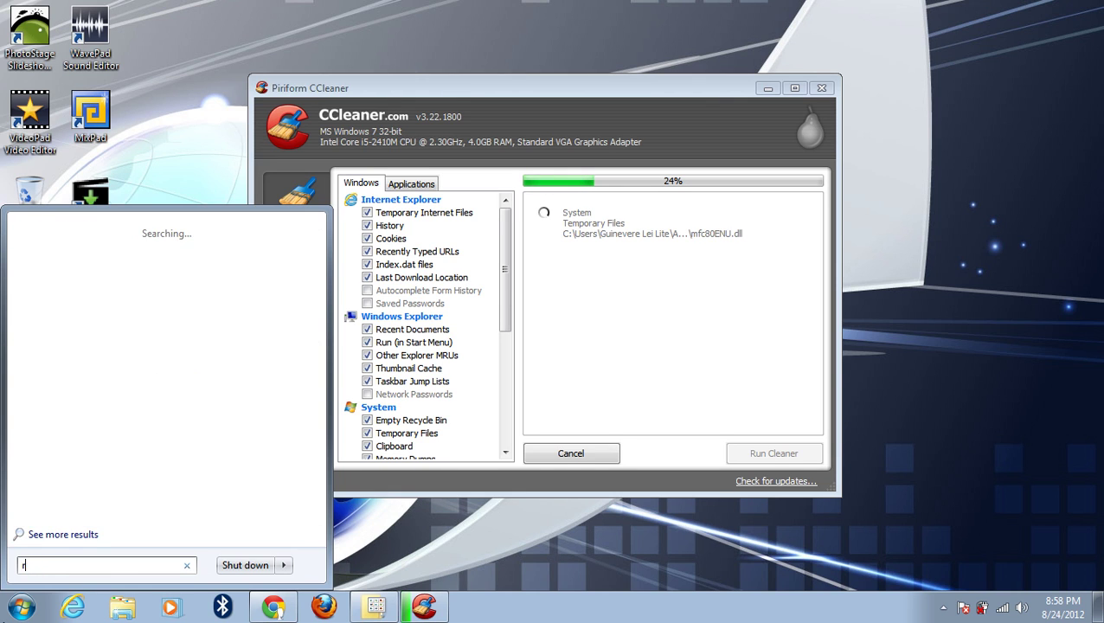
# - Switch to Webroot SecureAnywhere by launching it from its folder among the installed programs
pyautogui.click(69, 534)
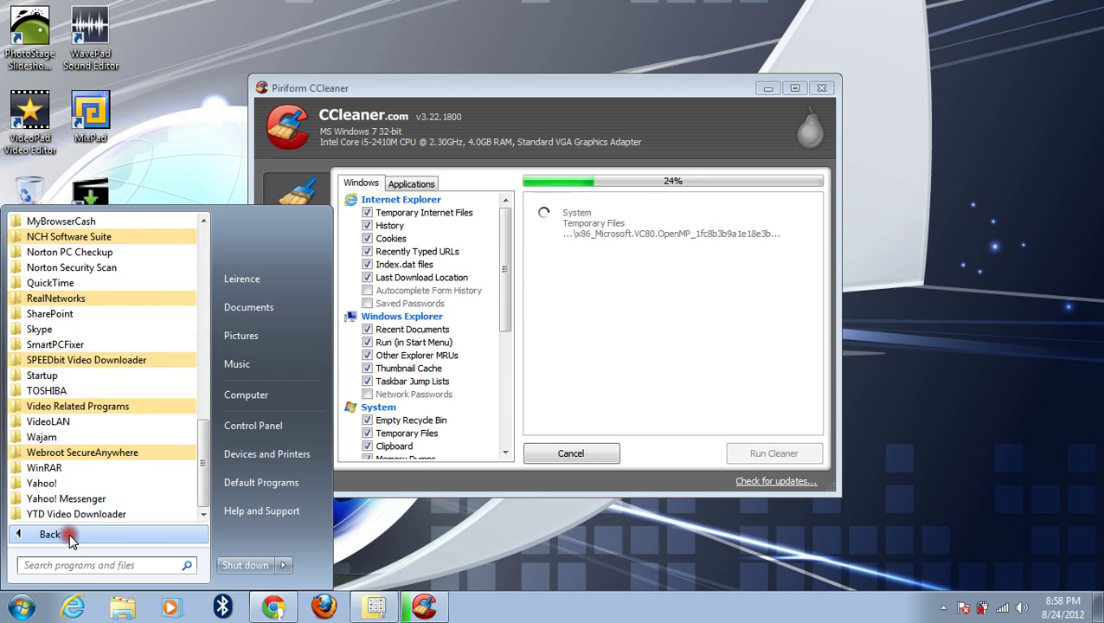
pyautogui.click(147, 450)
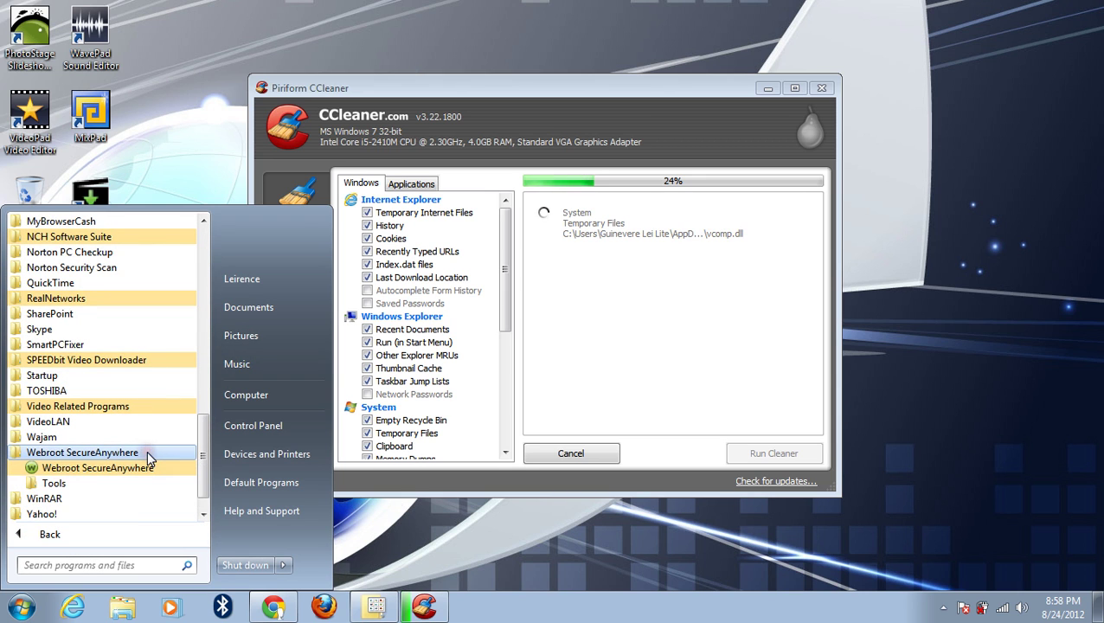
pyautogui.click(146, 467)
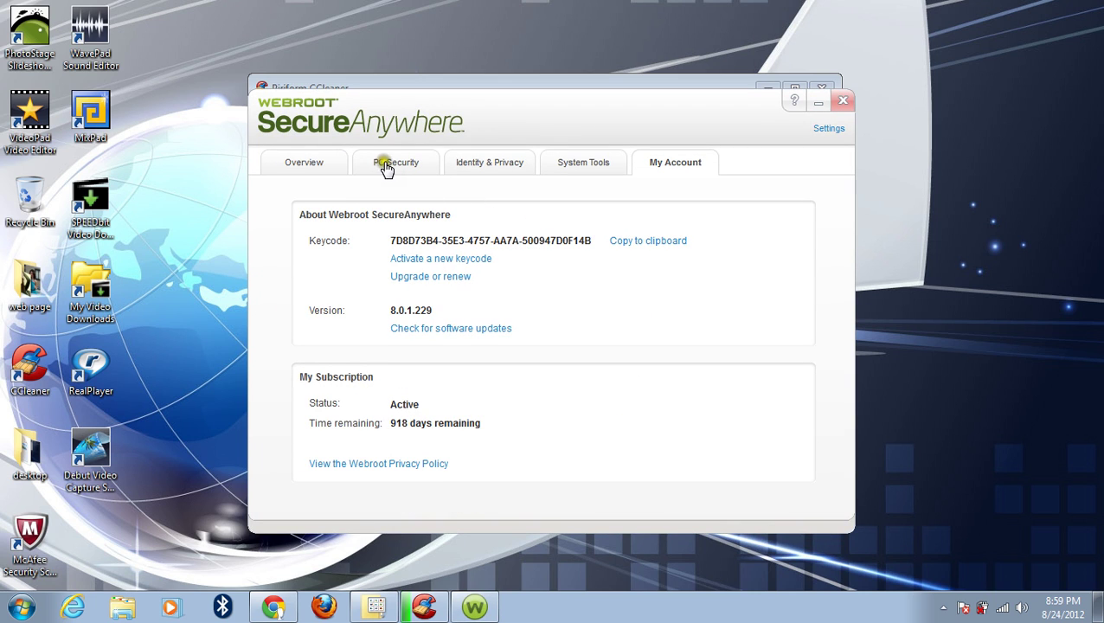
# - Start a full computer scan from the overview's virus and threat removal section and move the scan window aside
pyautogui.click(322, 164)
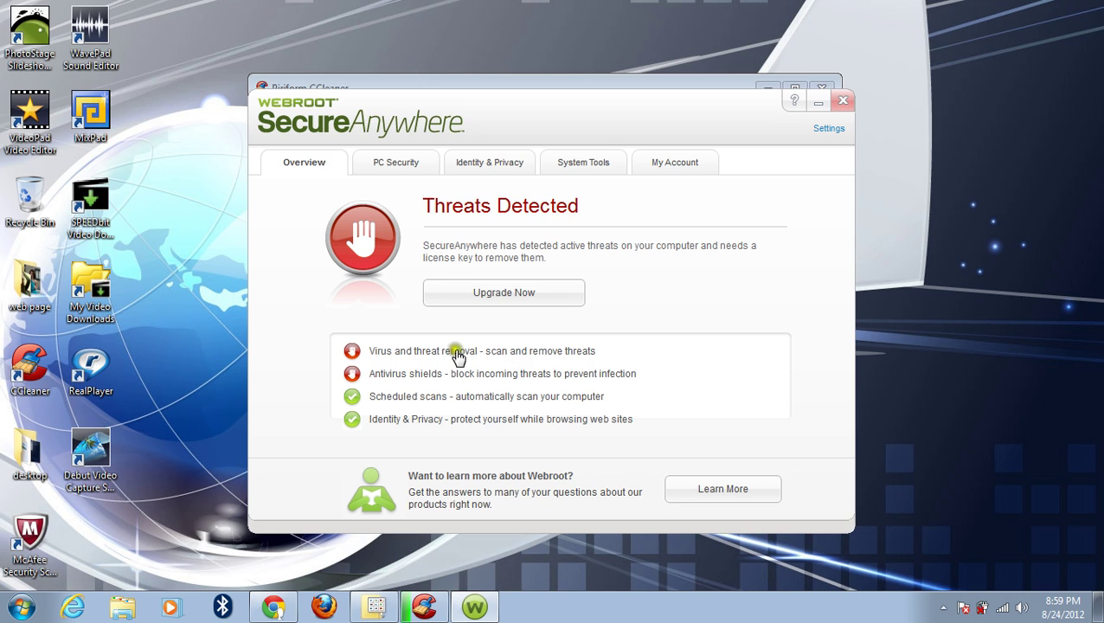
pyautogui.click(428, 354)
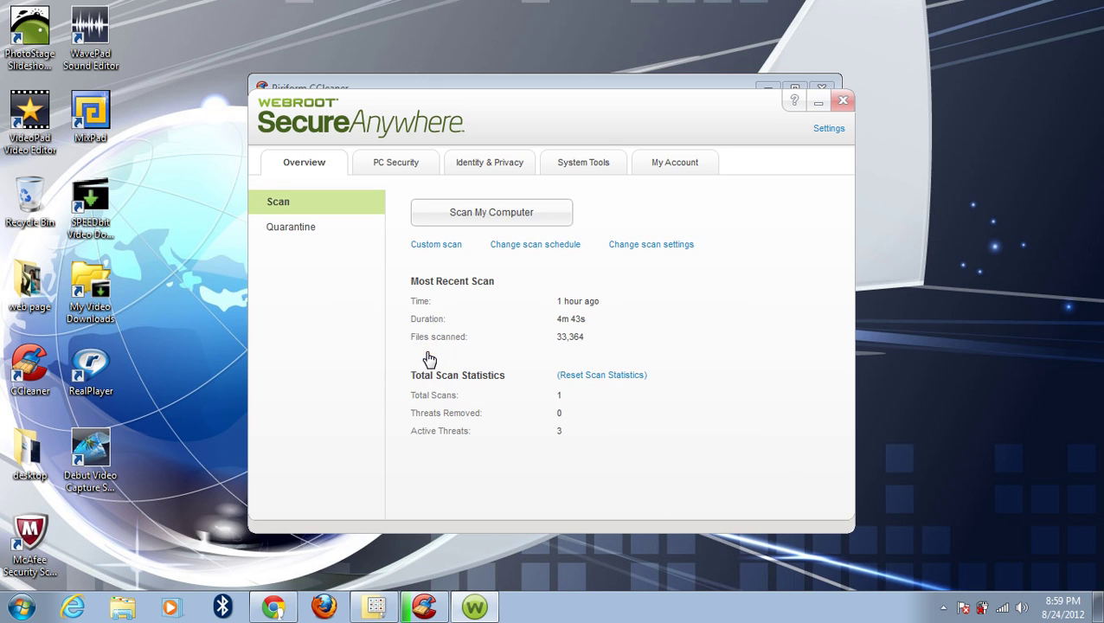
pyautogui.click(516, 218)
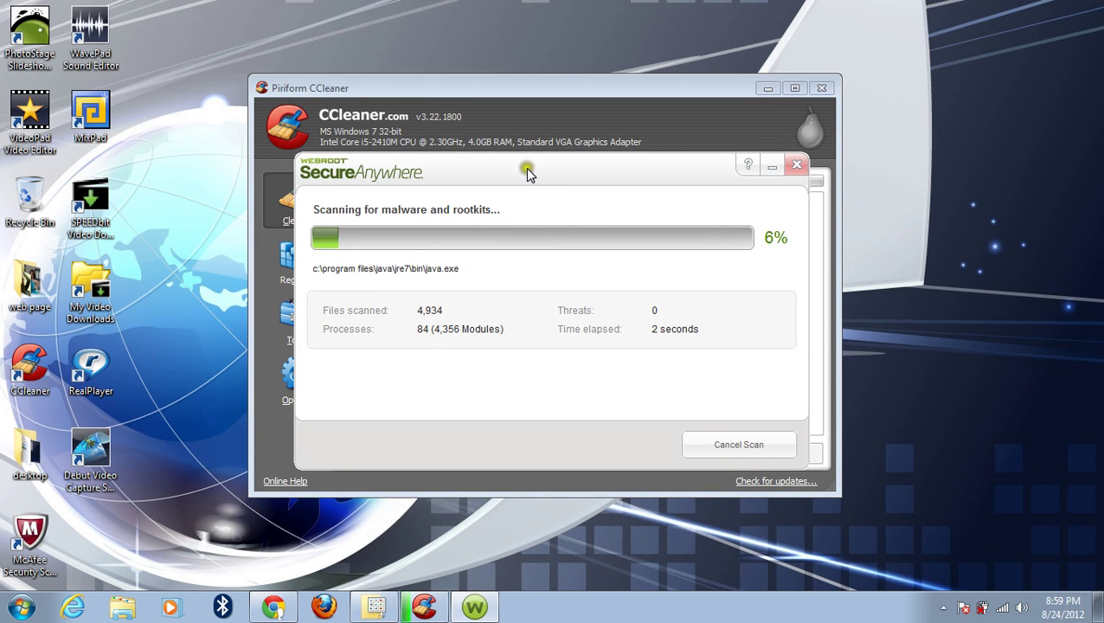
pyautogui.moveTo(528, 172); pyautogui.dragTo(696, 260)
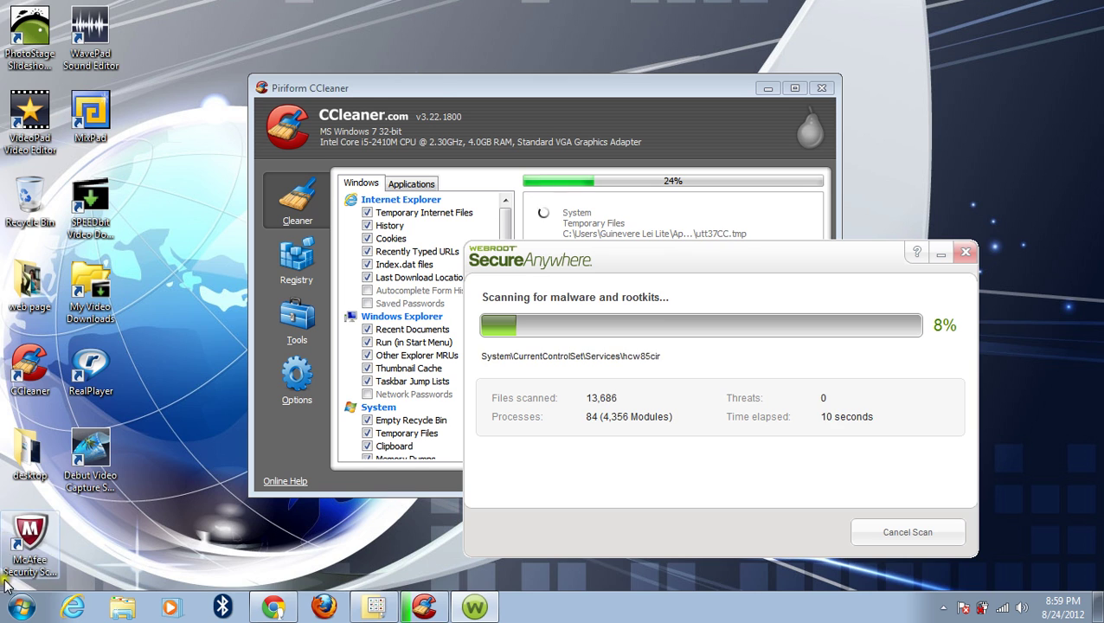
# - Launch the Windows Disk Cleanup utility from the System Tools group of the Accessories programs
pyautogui.click(12, 613)
pyautogui.click(61, 535)
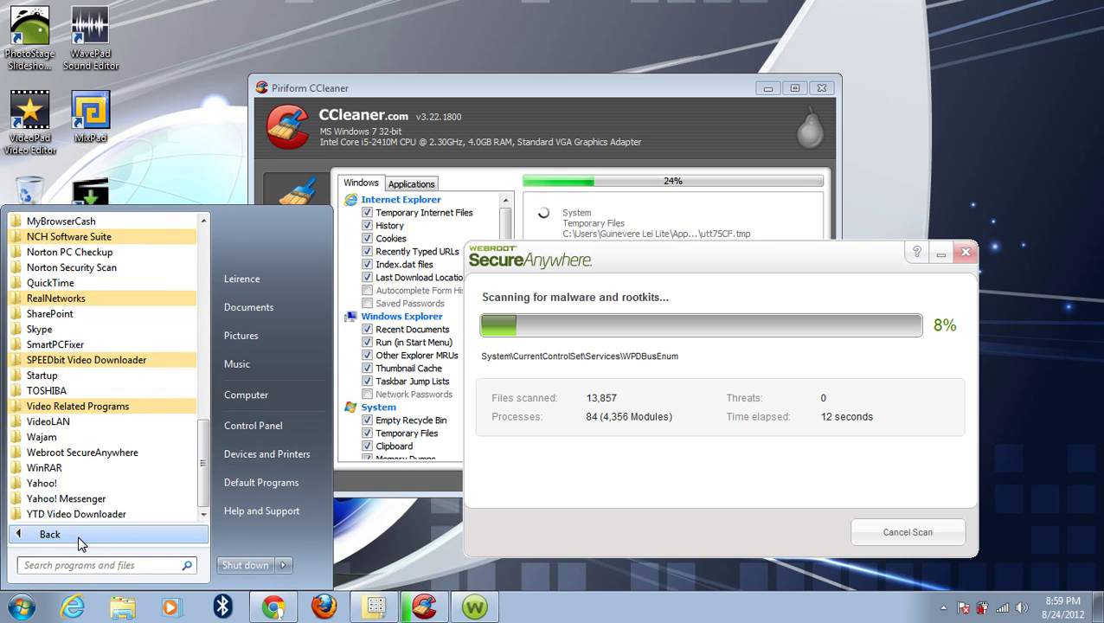
pyautogui.moveTo(208, 430); pyautogui.dragTo(217, 344)
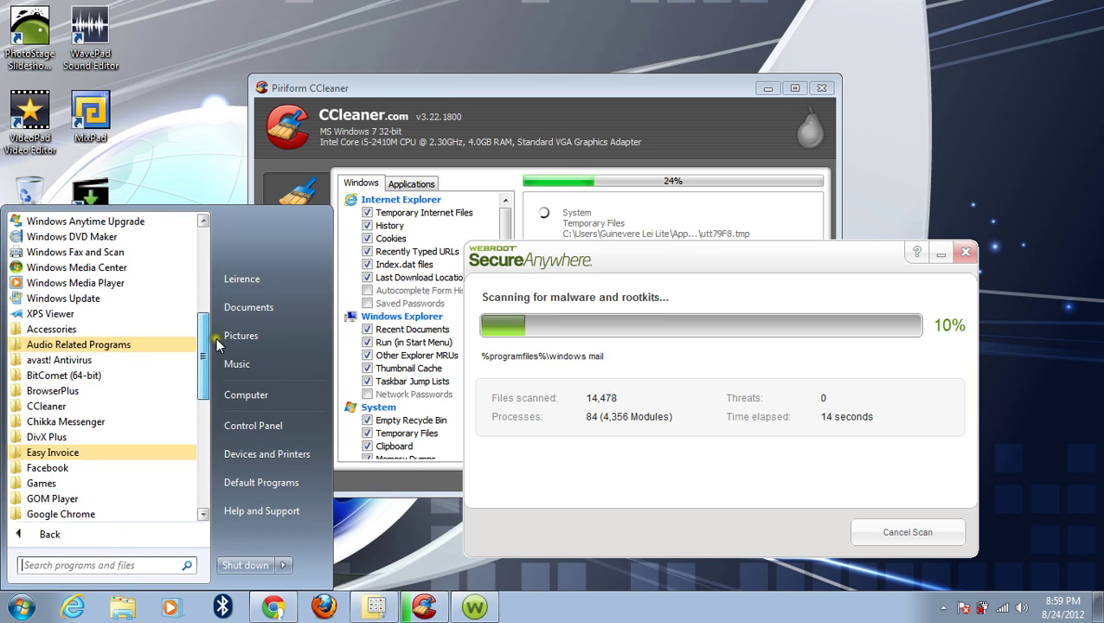
pyautogui.click(171, 329)
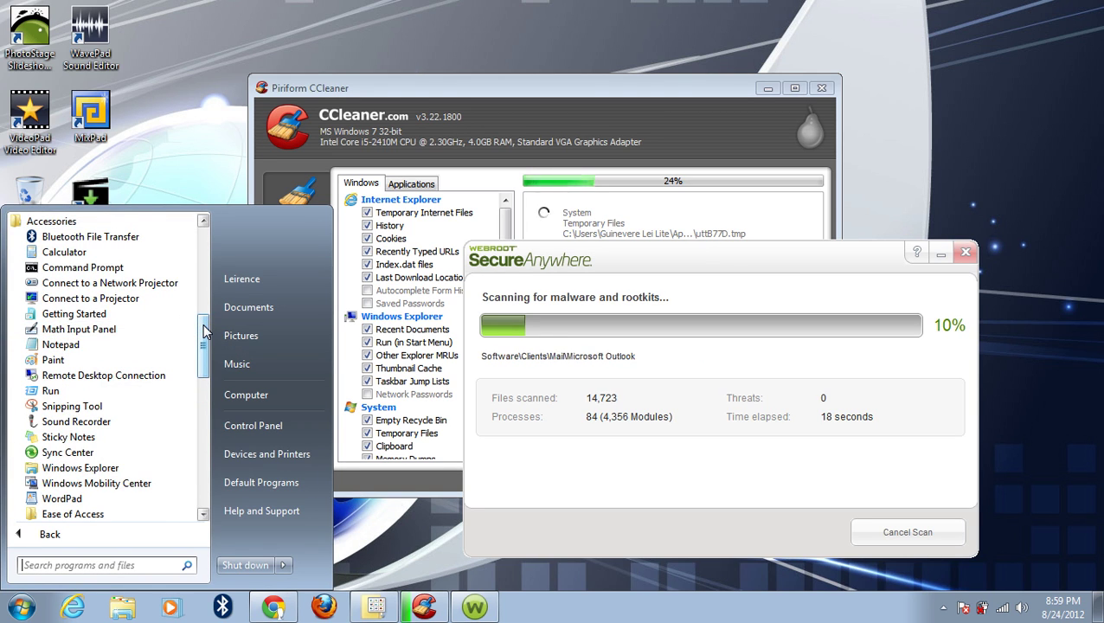
pyautogui.moveTo(205, 329); pyautogui.dragTo(205, 348)
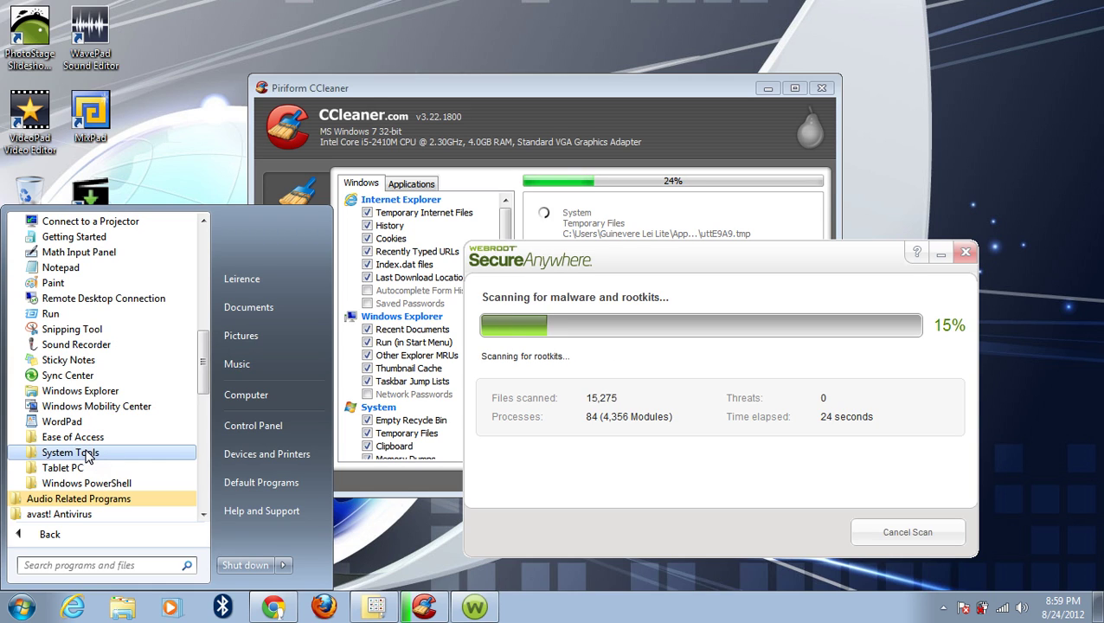
pyautogui.click(153, 452)
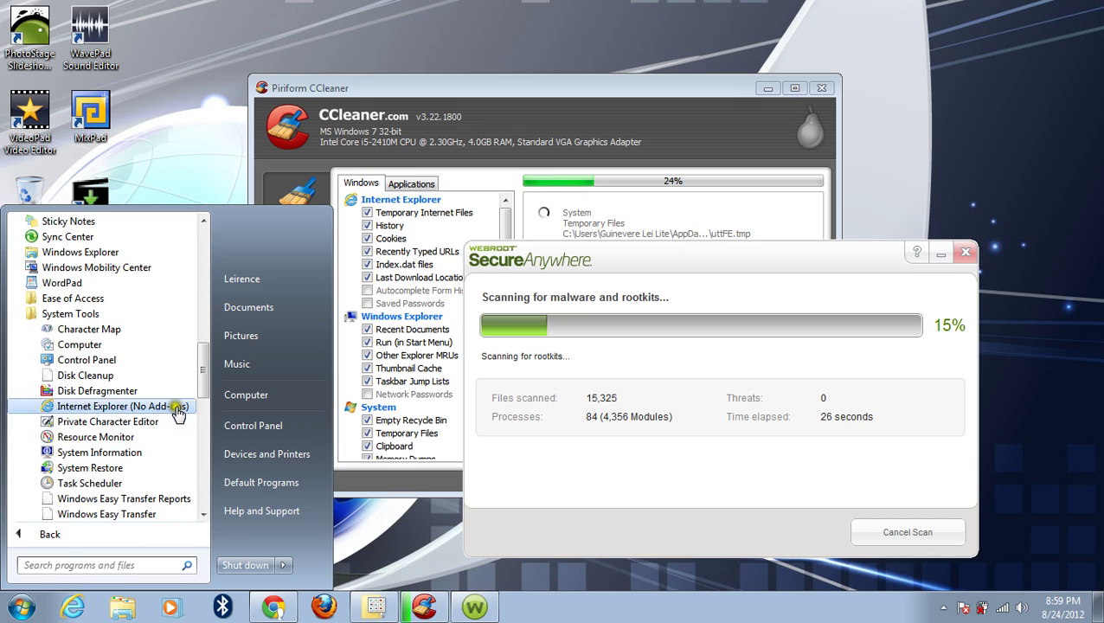
pyautogui.moveTo(201, 374); pyautogui.dragTo(204, 383)
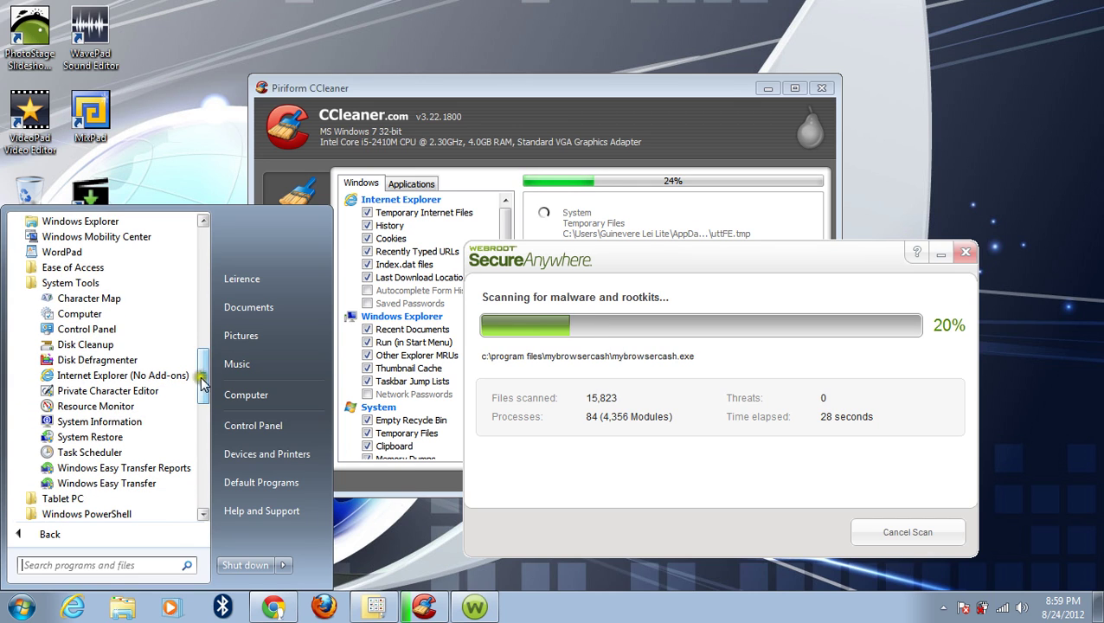
pyautogui.click(115, 346)
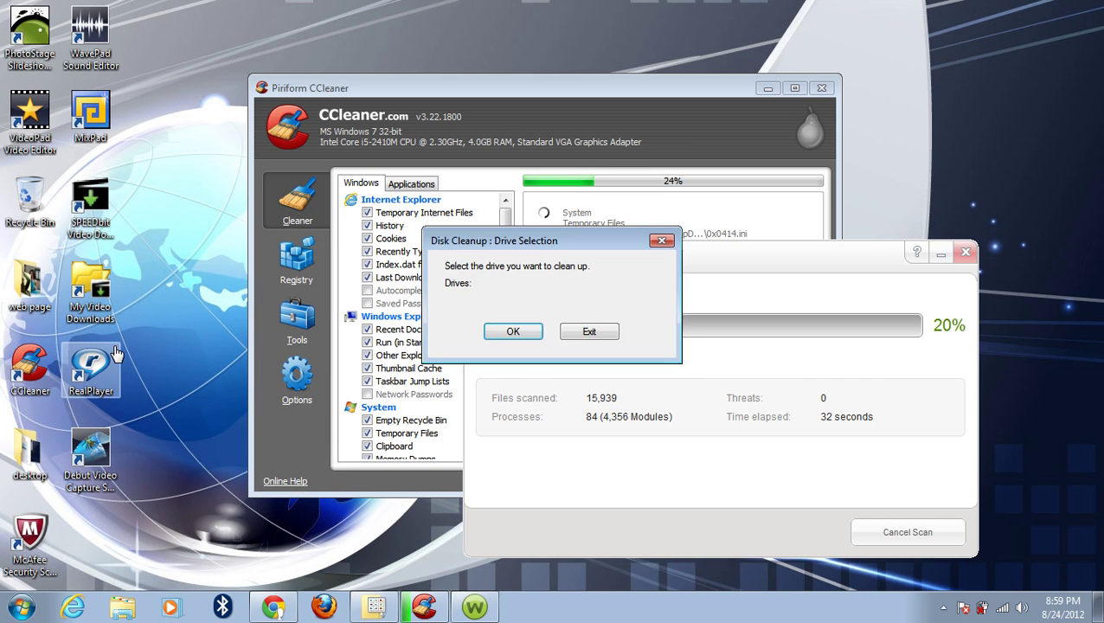
# - Start Disk Cleanup's calculation of the space that can be freed on the WINDOWS (C:) drive
pyautogui.click(509, 333)
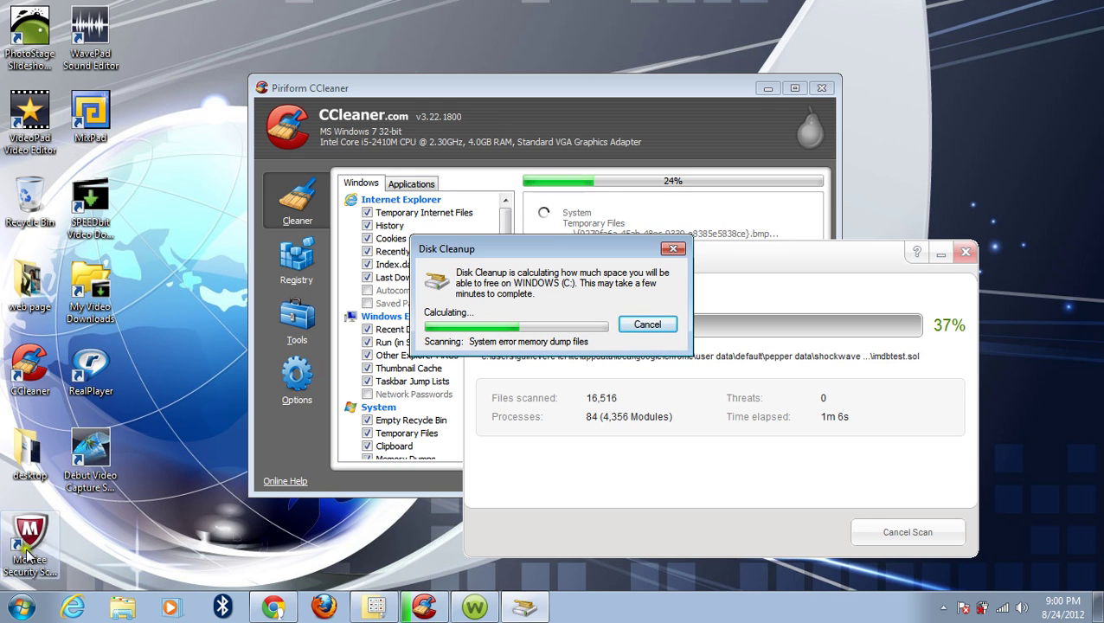
# - Launch the System Configuration utility by searching for msconfig and move its window clear of the Disk Cleanup dialog
pyautogui.press('super')
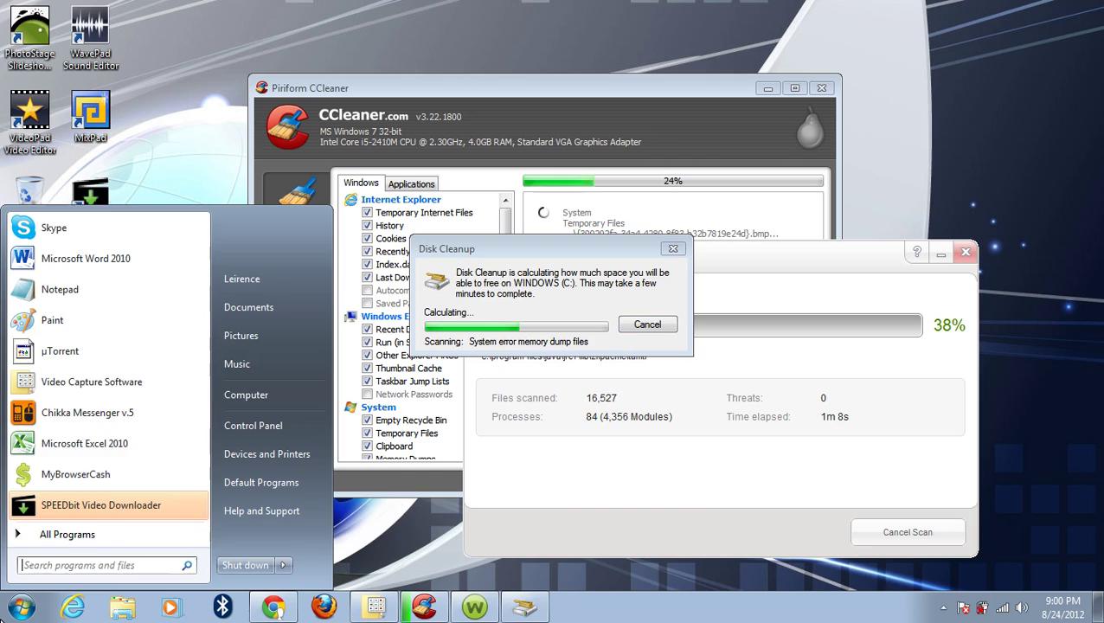
pyautogui.write('ms')
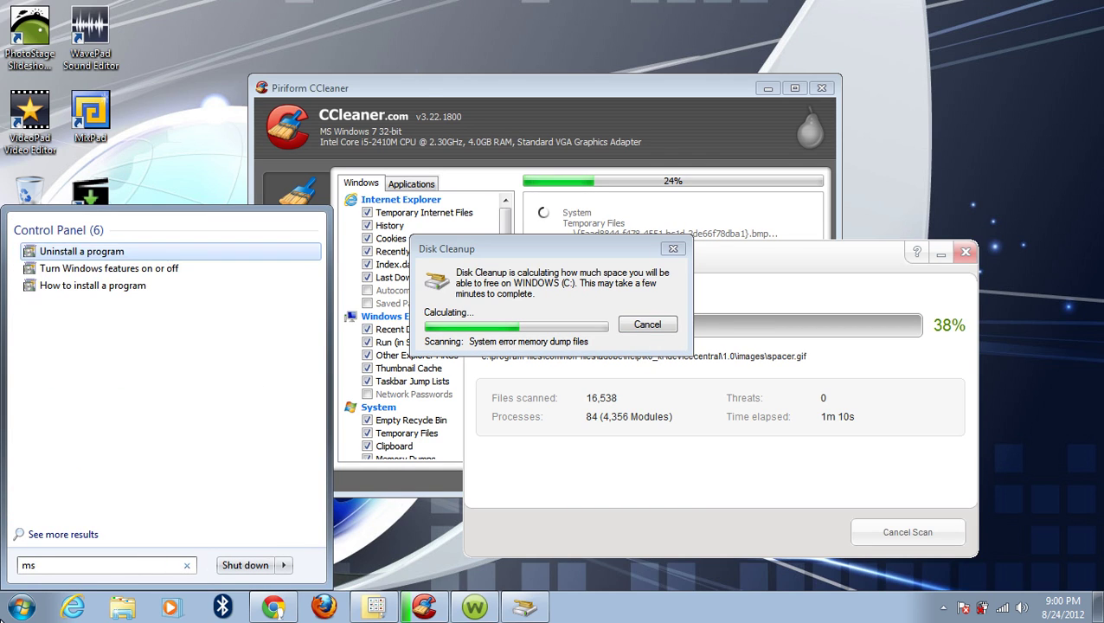
pyautogui.write('config')
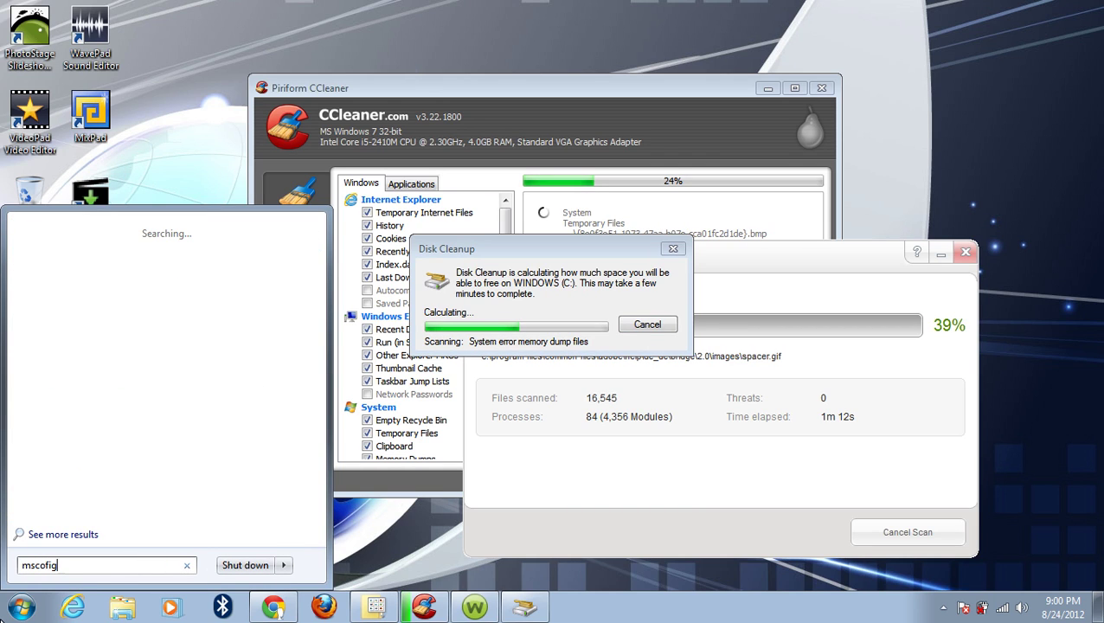
pyautogui.press('BackSpace')
pyautogui.press('BackSpace')
pyautogui.press('BackSpace')
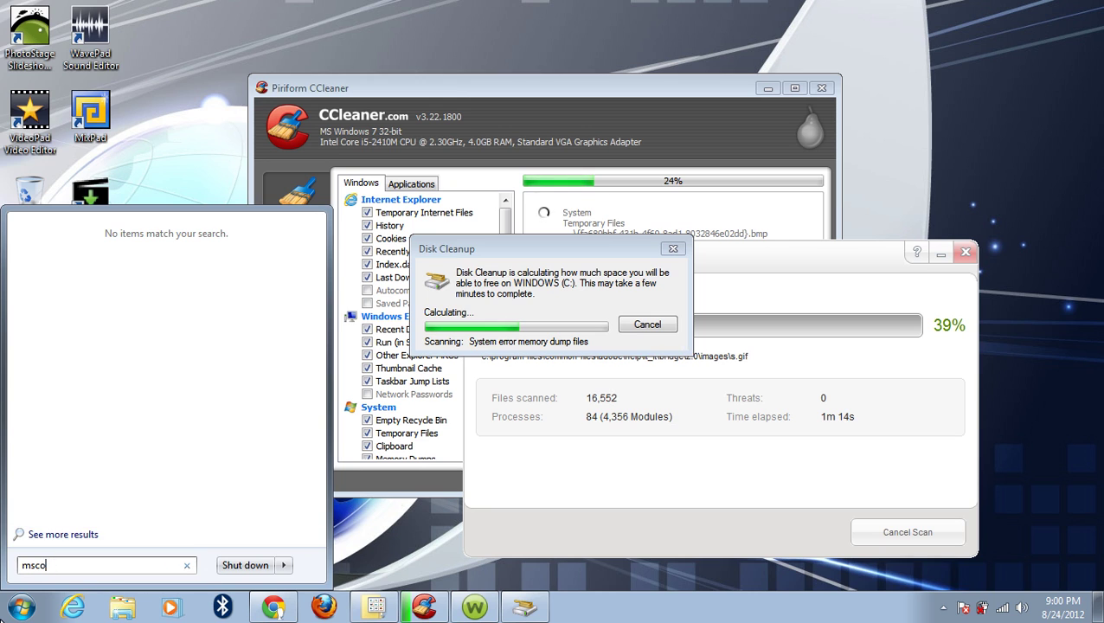
pyautogui.write('nfig')
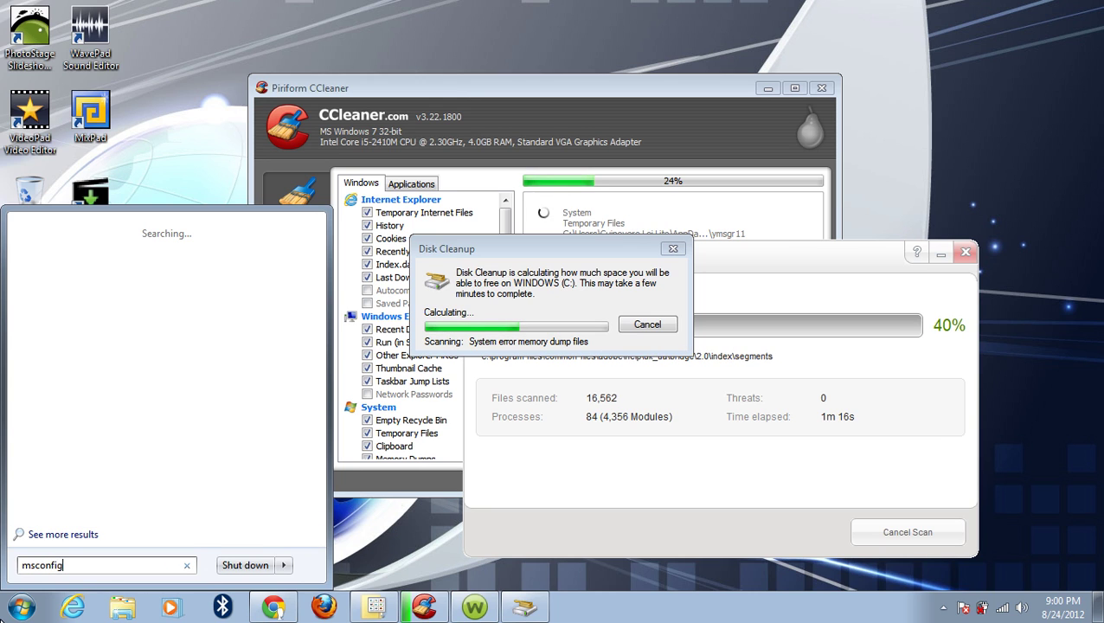
pyautogui.press('Return')
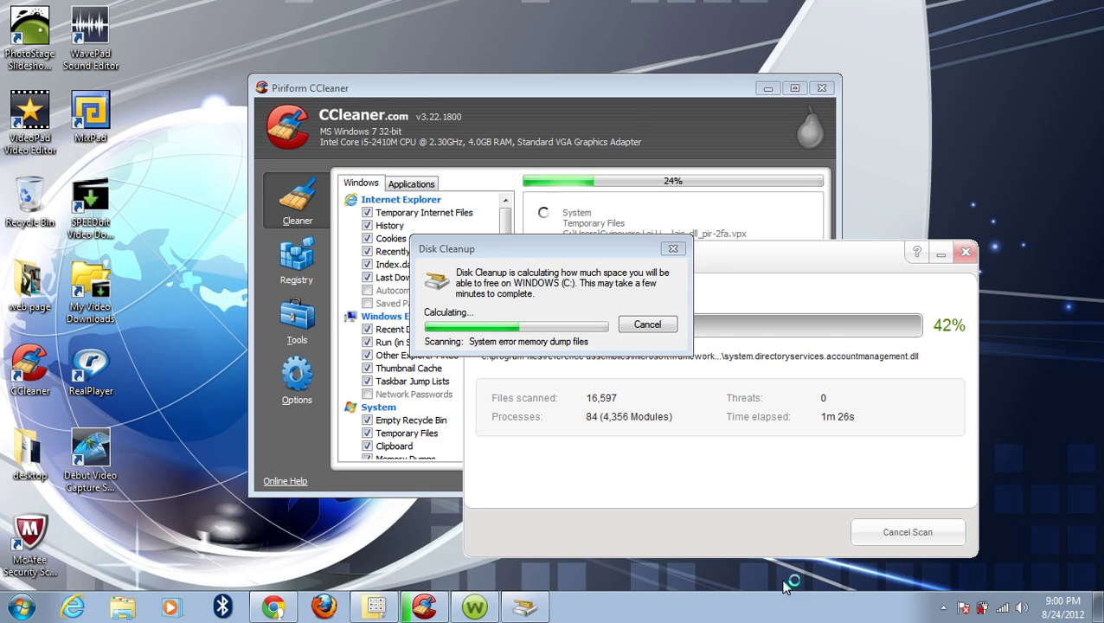
pyautogui.click(535, 601)
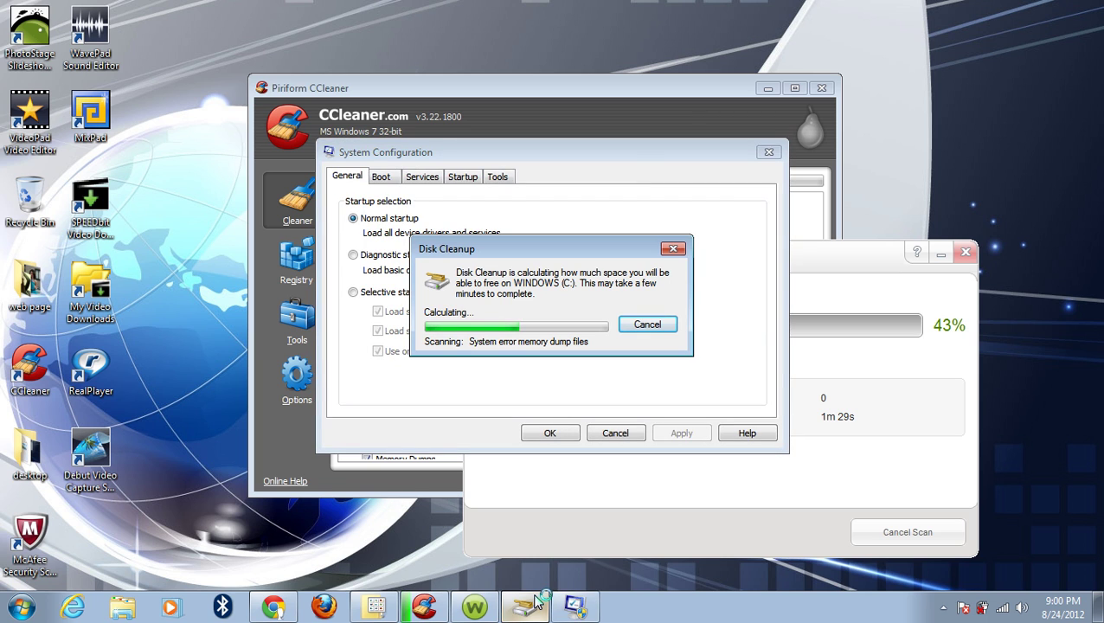
pyautogui.moveTo(640, 153); pyautogui.dragTo(408, 133)
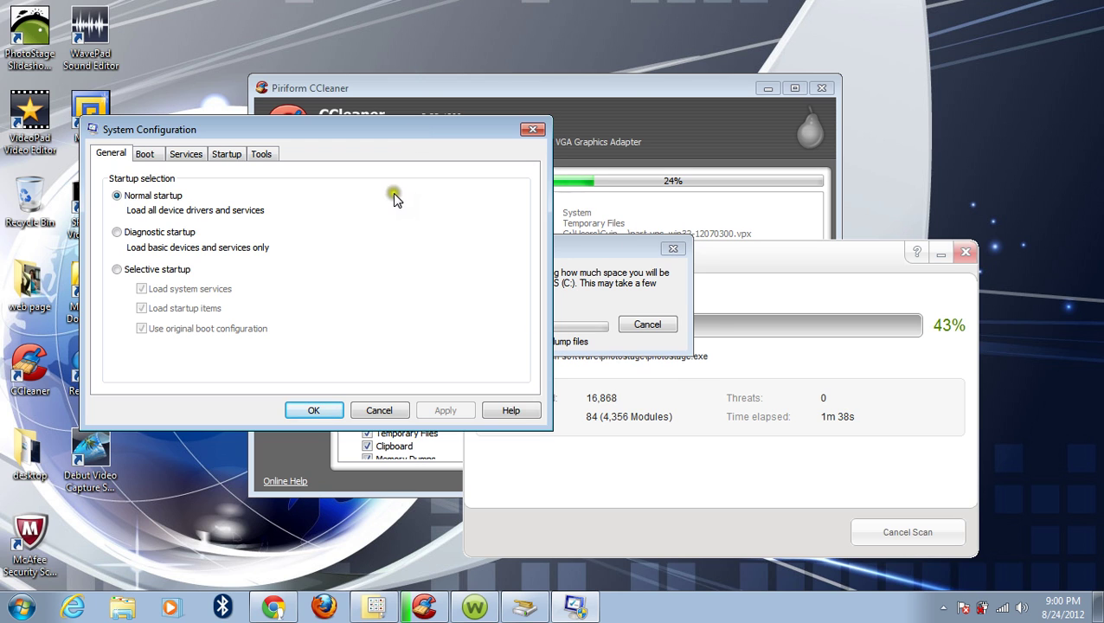
# - Disable all startup items in System Configuration
pyautogui.click(223, 156)
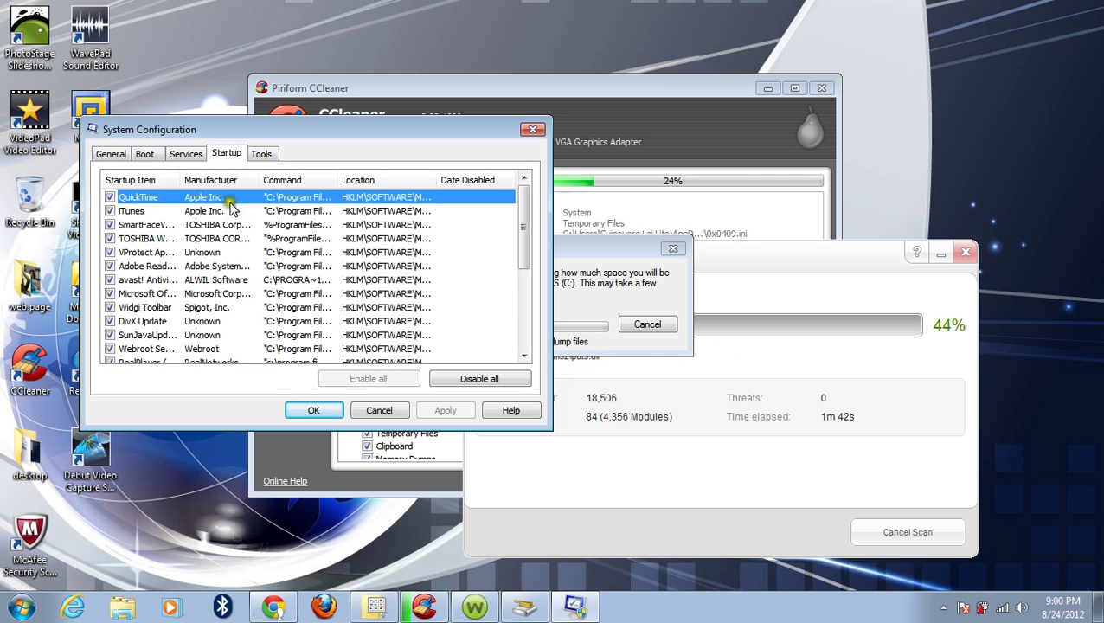
pyautogui.click(471, 382)
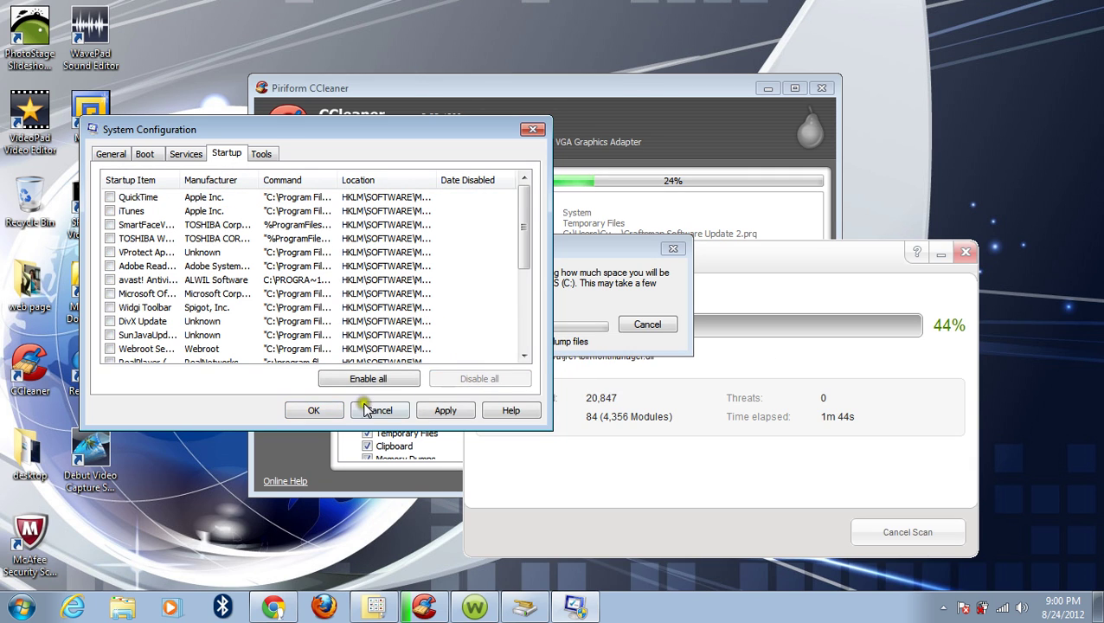